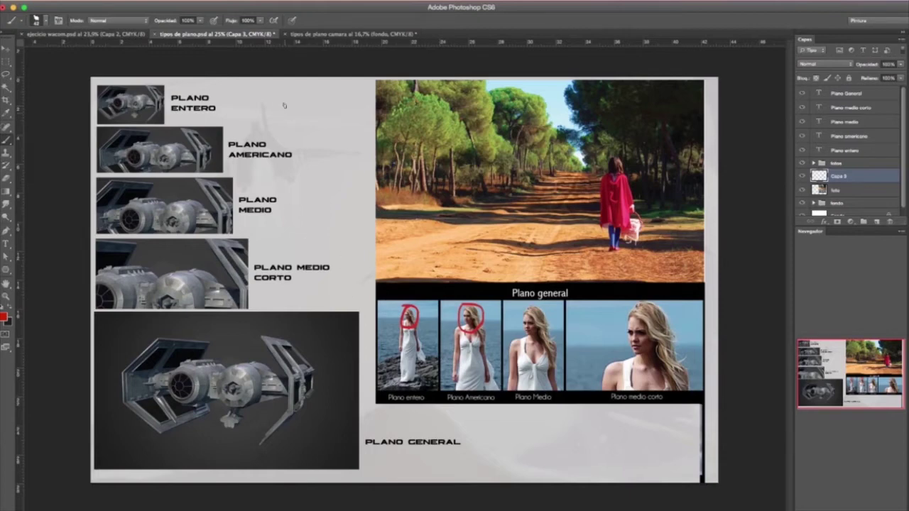
Step: Move the Capa 3 sketch layer to the top of the Layers panel
key(z)
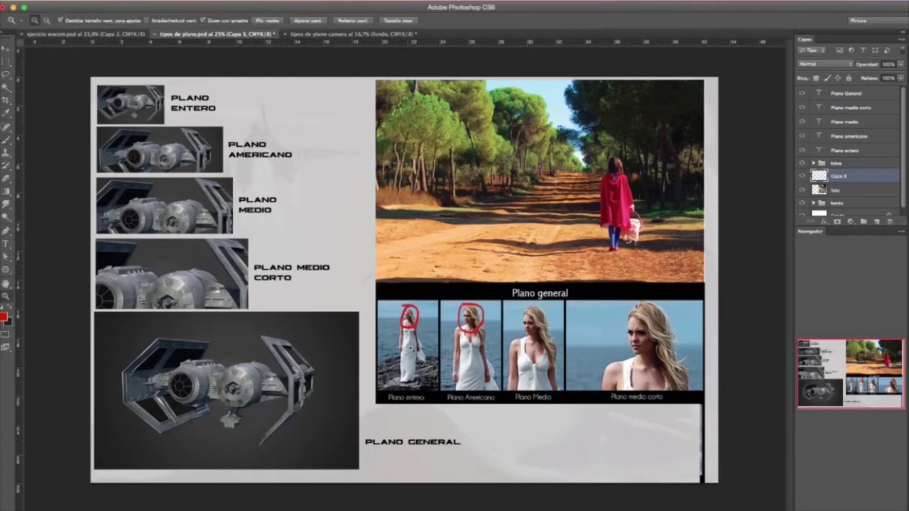
drag(412, 349, 442, 294)
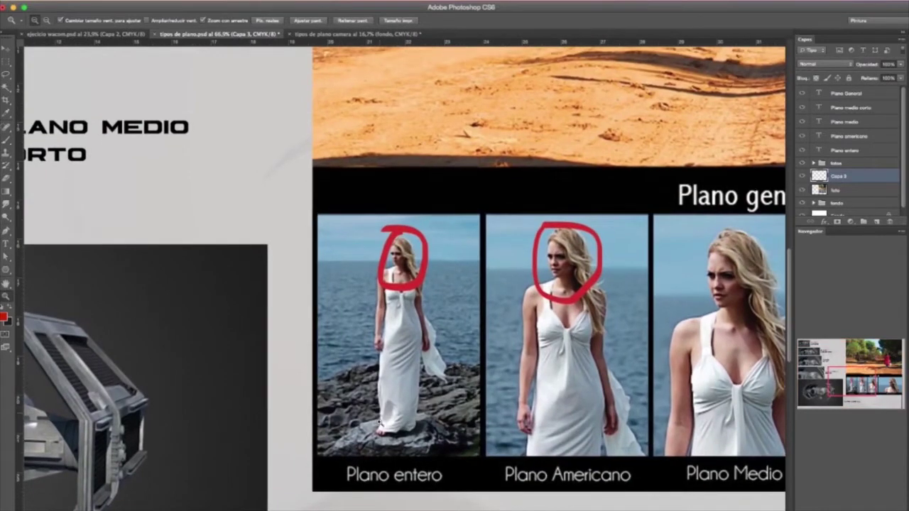
drag(422, 408, 360, 352)
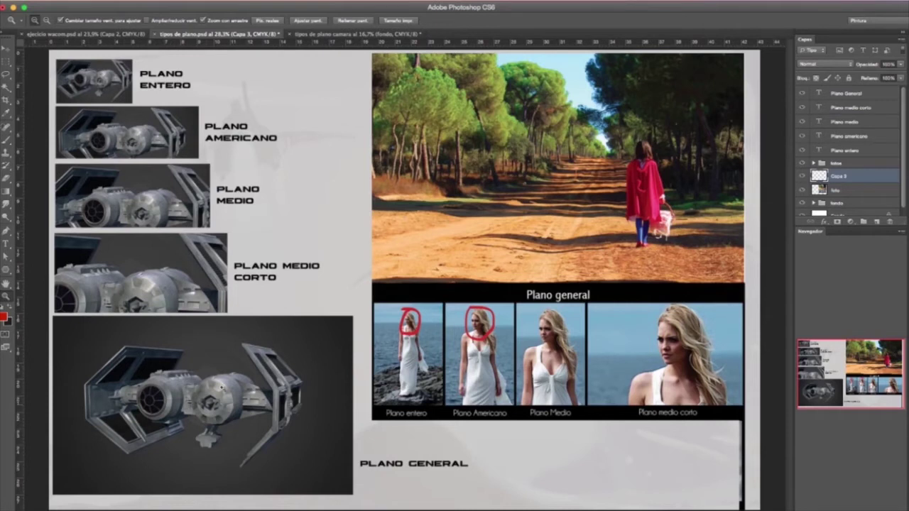
key(b)
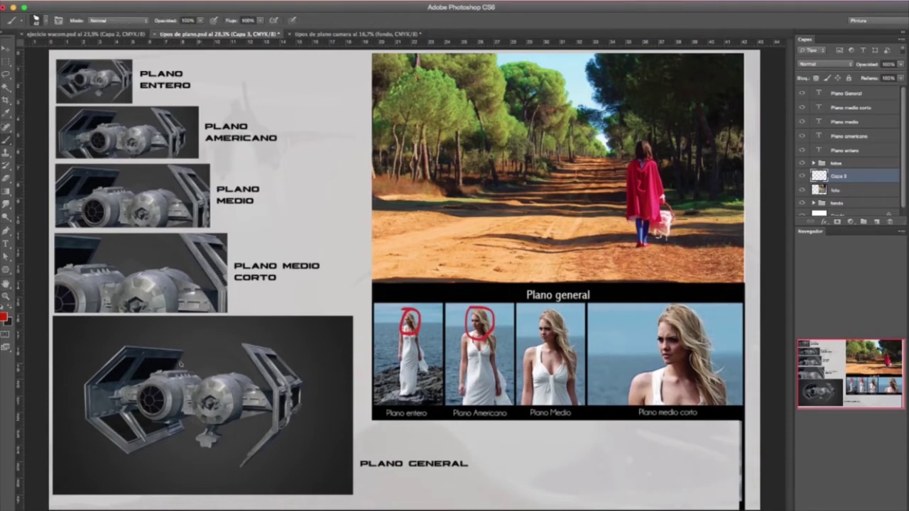
drag(841, 173, 838, 90)
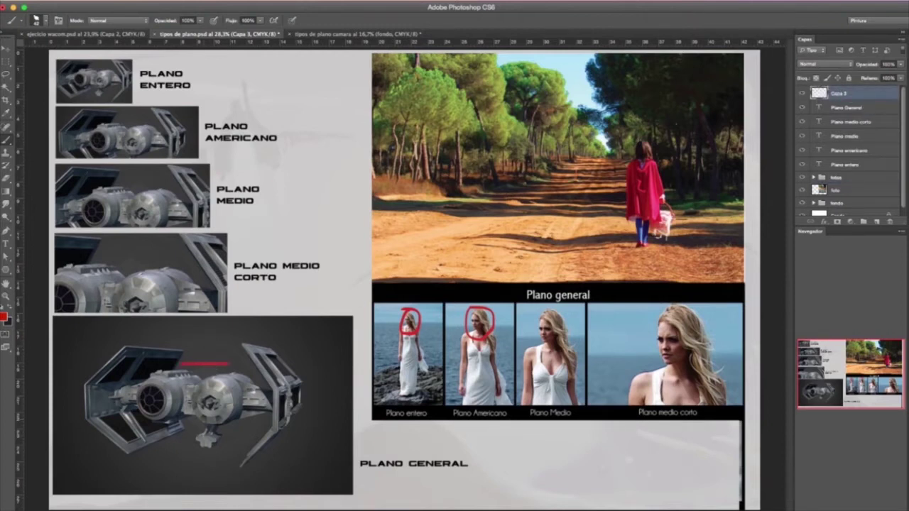
Step: Paint a red line under the TIE fighter and box the Plano entero thumbnail
mouse_move(190, 446)
mouse_down()
mouse_move(213, 446)
mouse_move(193, 448)
mouse_up()
key(v)
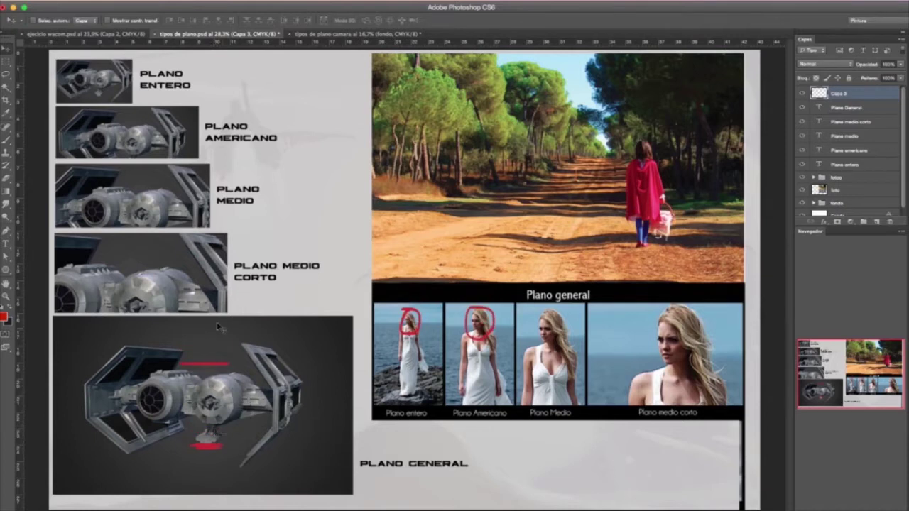
key(b)
mouse_move(90, 69)
mouse_down()
mouse_move(111, 69)
mouse_move(111, 94)
mouse_up()
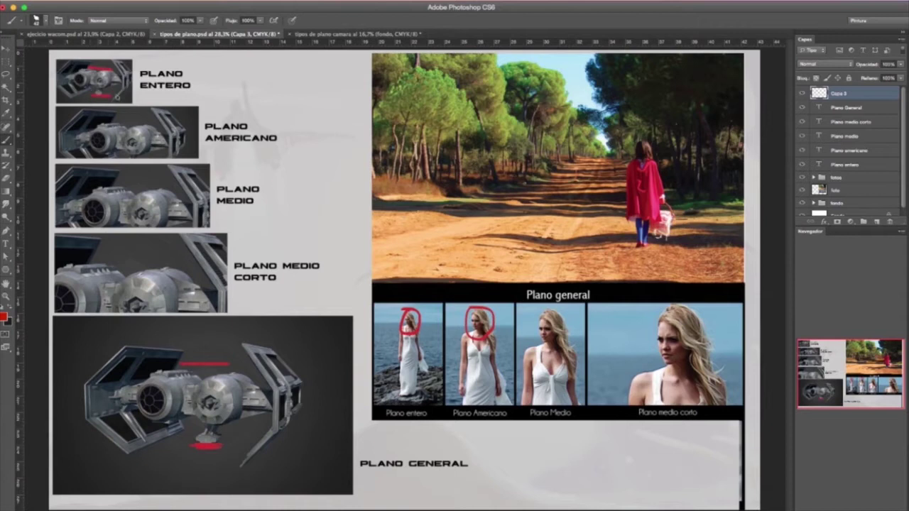
drag(59, 102, 129, 102)
mouse_move(133, 63)
mouse_down()
mouse_move(134, 103)
mouse_move(134, 57)
mouse_move(55, 57)
mouse_move(56, 100)
mouse_up()
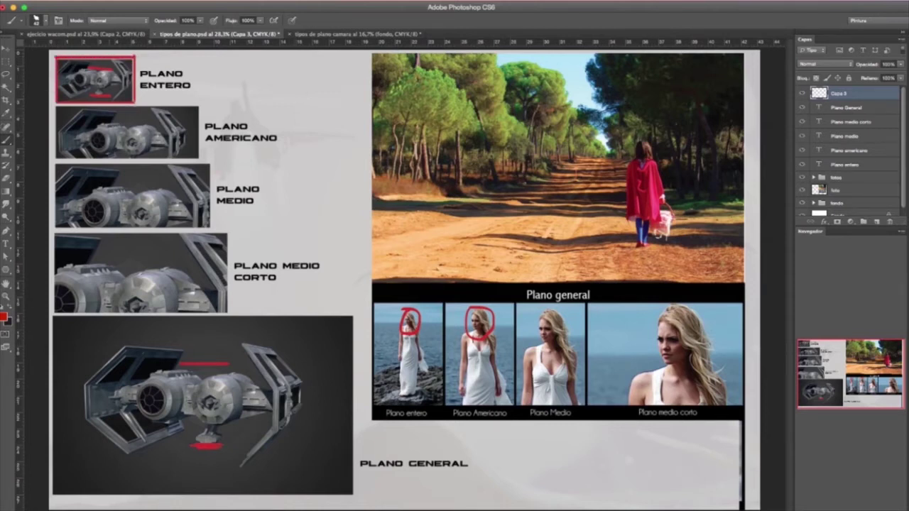
Step: Outline the Plano americano thumbnail in red
drag(57, 105, 56, 157)
mouse_move(57, 106)
mouse_down()
mouse_move(200, 112)
mouse_move(198, 161)
mouse_move(57, 157)
mouse_up()
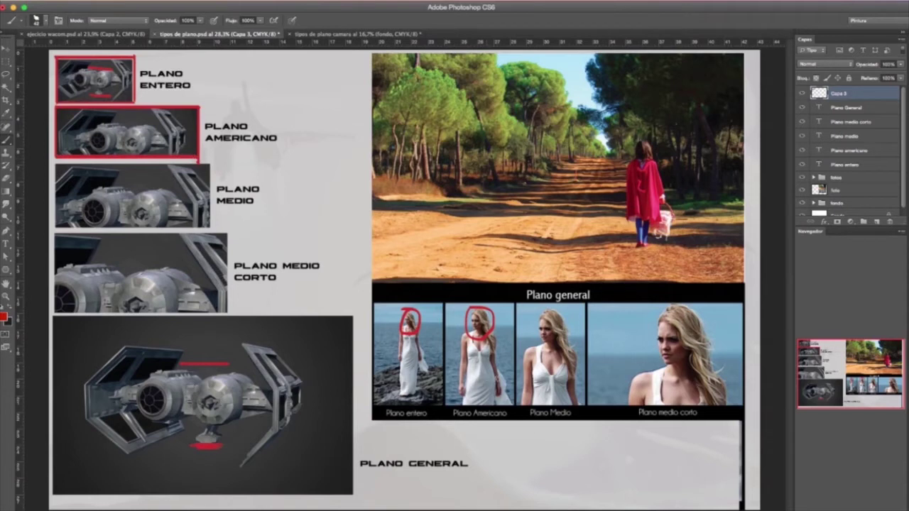
scroll(497, 385, up, 3)
Step: Draw a straight red sight line to the Plano Americano photo and mark its edges
shift+click(444, 412)
drag(444, 412, 446, 414)
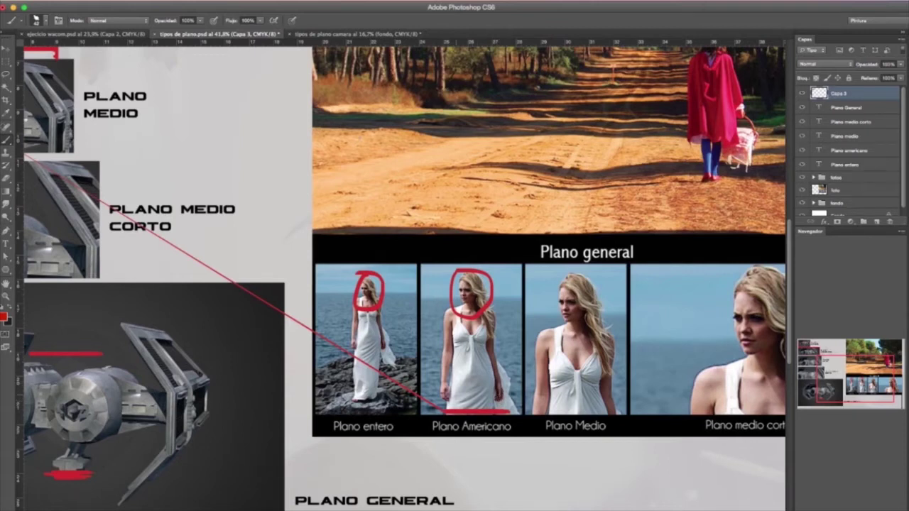
mouse_move(439, 411)
mouse_down()
mouse_move(436, 274)
mouse_move(508, 271)
mouse_up()
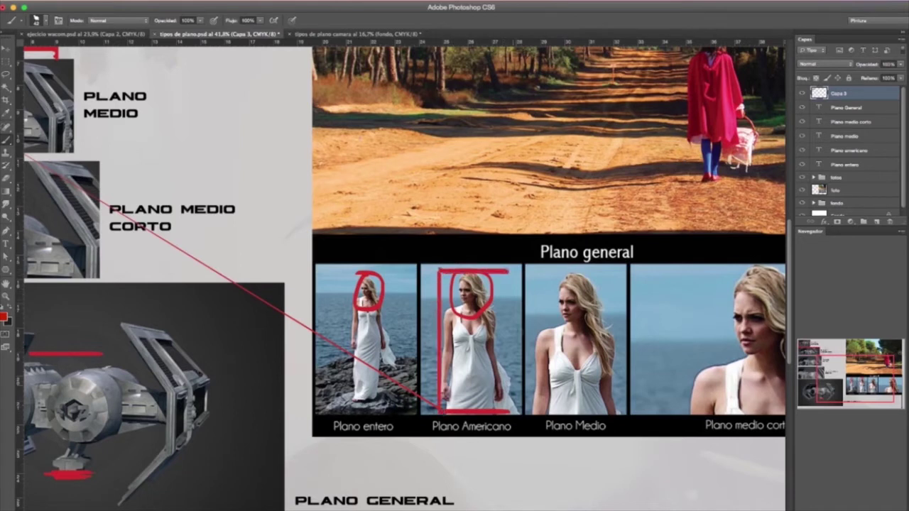
drag(500, 395, 500, 415)
key(super+minus)
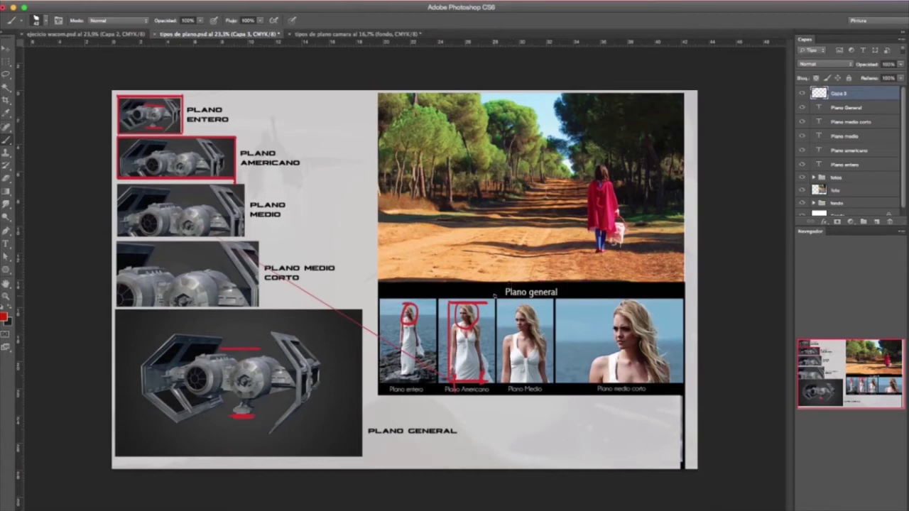
Step: Draw a red waist-level line and small bracket under the Plano Medio photo
scroll(536, 370, up, 2)
scroll(535, 370, up, 2)
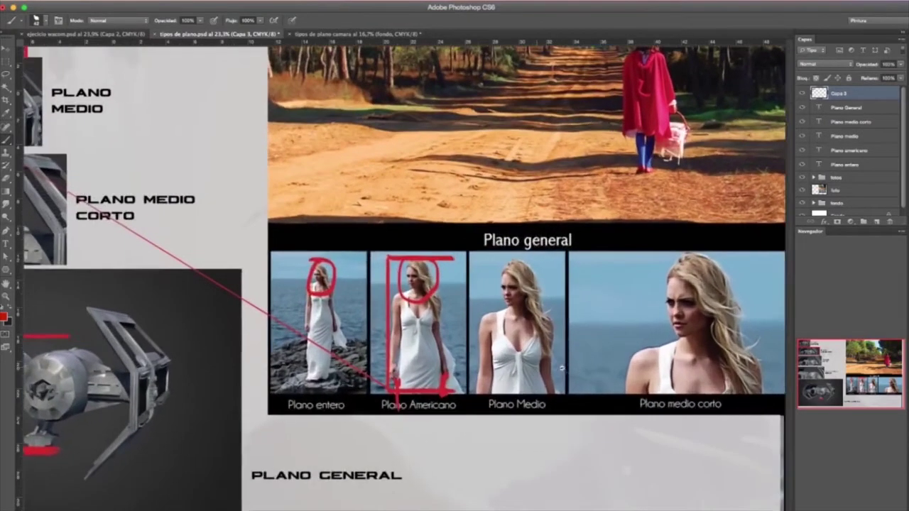
scroll(535, 370, up, 2)
drag(455, 399, 544, 390)
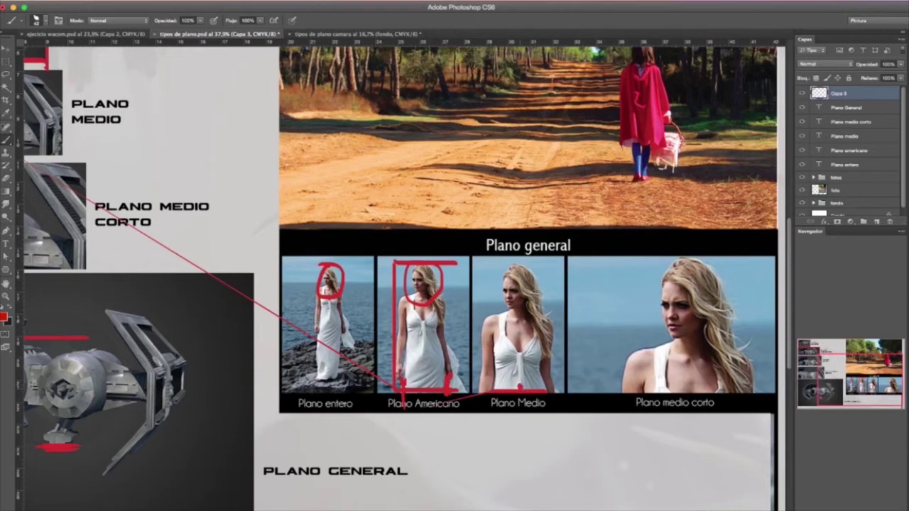
mouse_move(521, 383)
mouse_down()
mouse_move(494, 377)
mouse_move(554, 377)
mouse_up()
Step: Mark the large TIE fighter's wings and bottom with red lines
scroll(542, 388, down, 3)
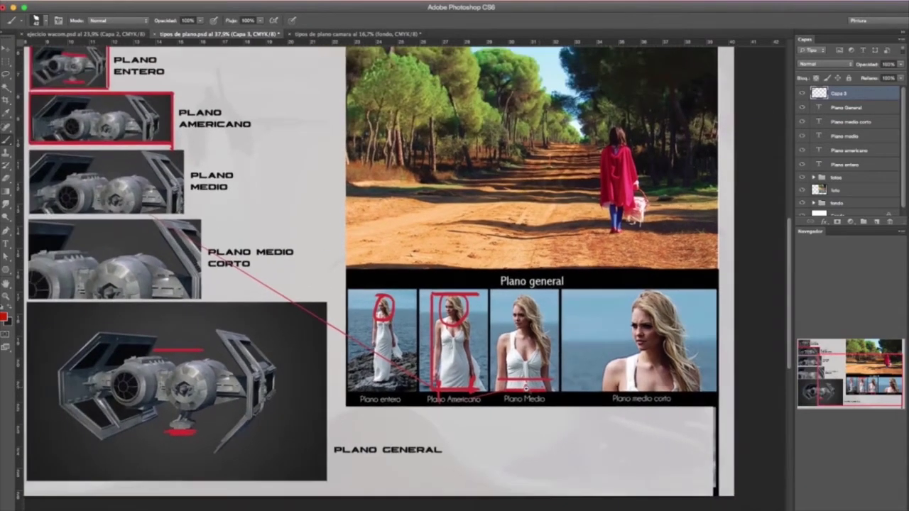
scroll(454, 284, left, 5)
scroll(454, 284, up, 2)
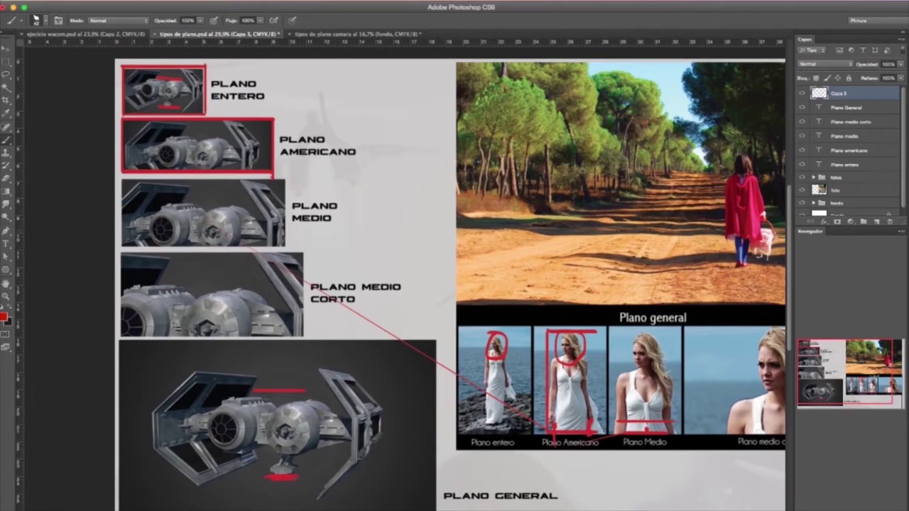
drag(356, 421, 354, 453)
mouse_move(151, 418)
mouse_down()
mouse_move(158, 459)
mouse_move(351, 449)
mouse_up()
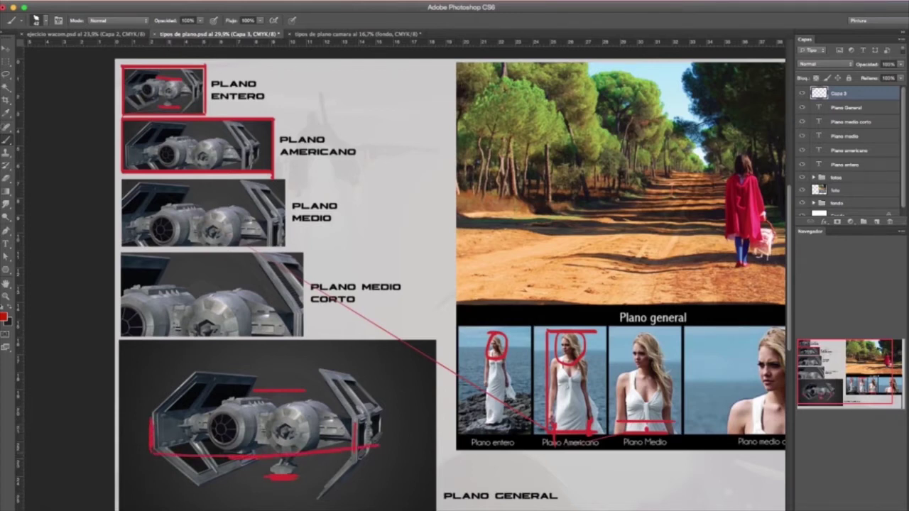
drag(154, 447, 376, 446)
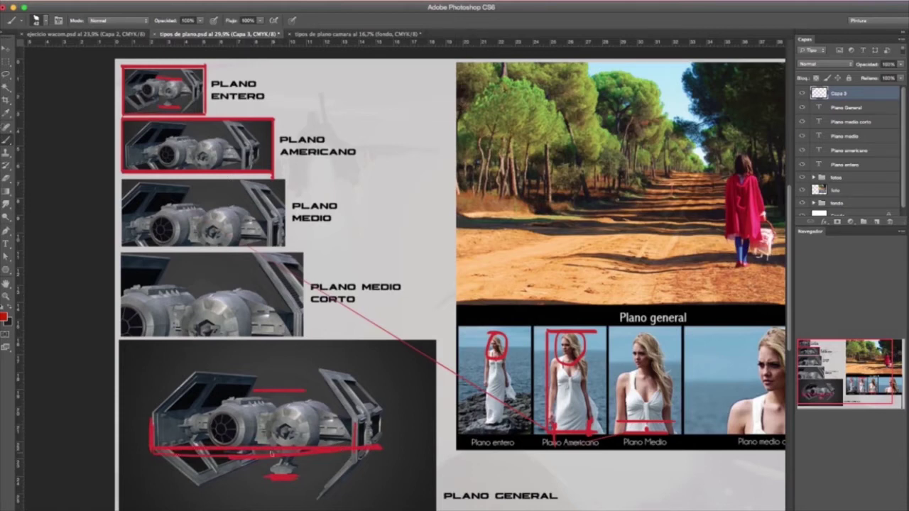
Step: Erase the stray red stroke below the TIE fighter, returning to the Brush afterwards
key(e)
drag(149, 451, 336, 453)
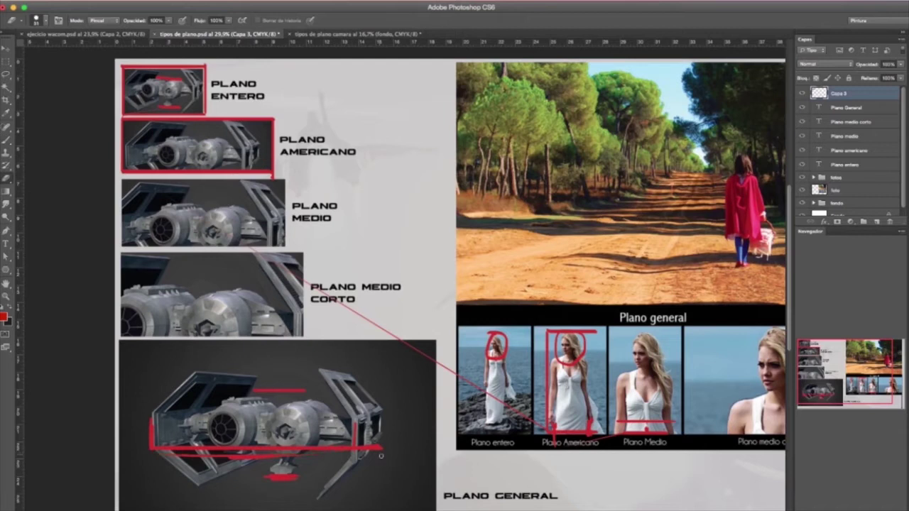
drag(171, 458, 348, 454)
drag(669, 410, 552, 401)
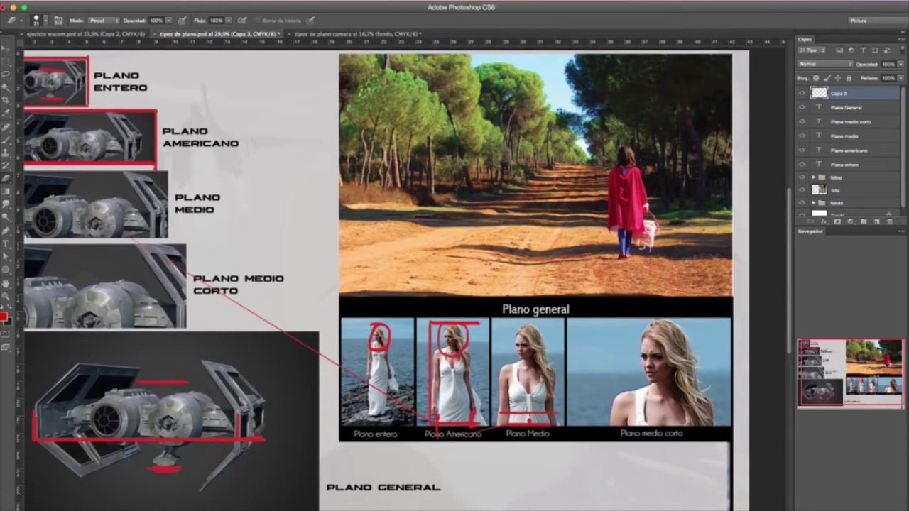
key(b)
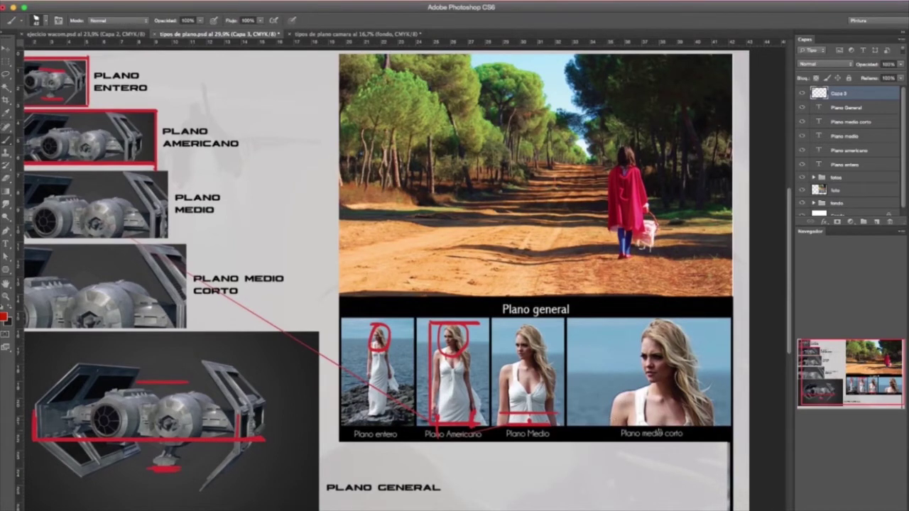
Step: Paint red chest and shoulder lines across the Plano medio corto woman
drag(610, 421, 710, 421)
drag(648, 422, 600, 422)
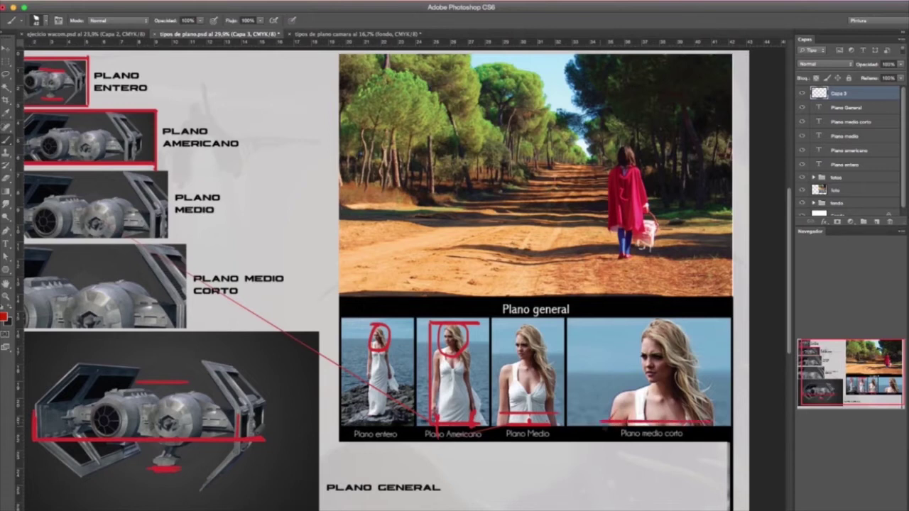
drag(712, 422, 728, 422)
drag(615, 403, 729, 402)
drag(645, 403, 588, 402)
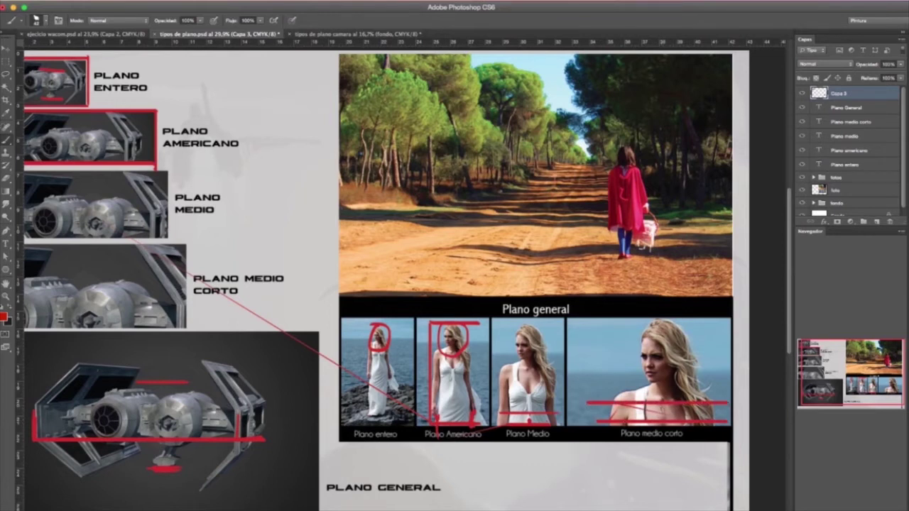
Step: Add a diagonal and frame lines on the top and right of Plano medio corto
mouse_move(591, 328)
mouse_down()
mouse_move(645, 364)
mouse_move(591, 426)
mouse_up()
drag(591, 323, 721, 394)
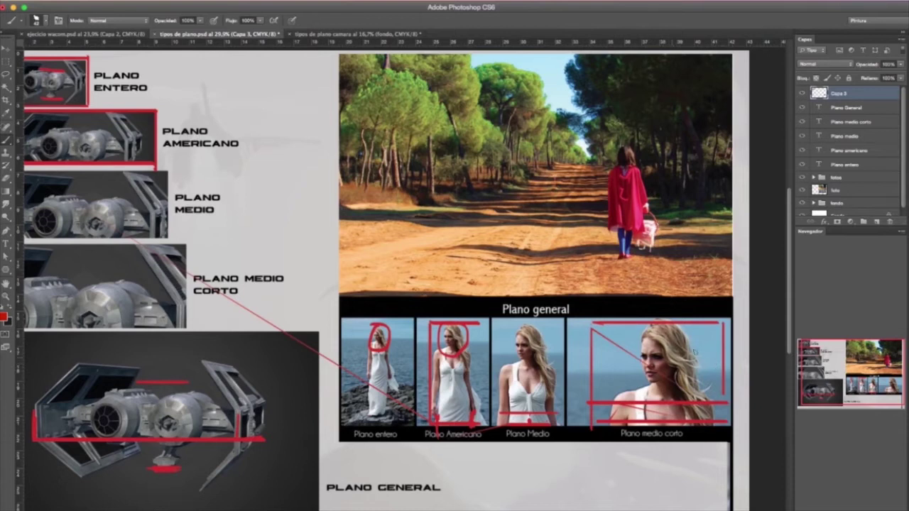
scroll(653, 385, down, 2)
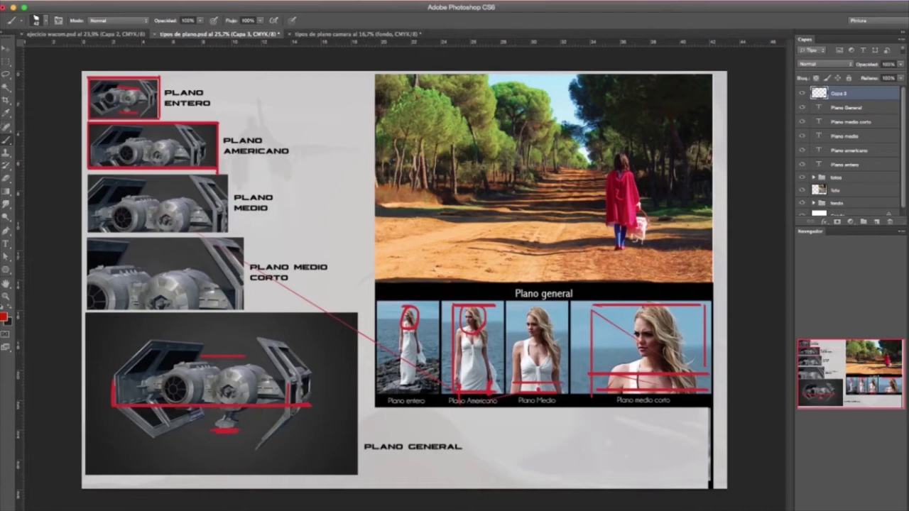
Step: Frame the Plano general landscape in red and add small marks on the TIE image
mouse_move(374, 73)
mouse_down()
mouse_move(375, 277)
mouse_move(383, 282)
mouse_move(746, 281)
mouse_move(713, 71)
mouse_move(376, 71)
mouse_up()
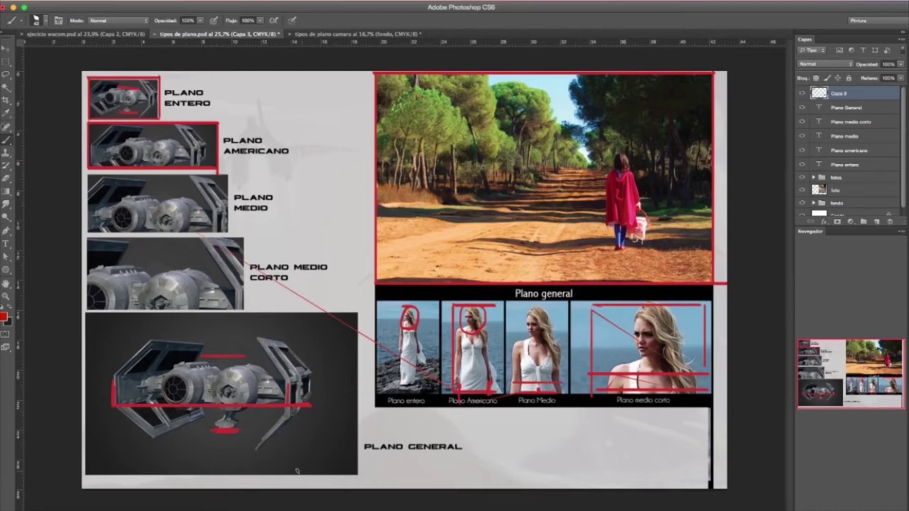
mouse_move(297, 469)
mouse_down()
mouse_move(333, 410)
mouse_move(351, 409)
mouse_move(294, 466)
mouse_up()
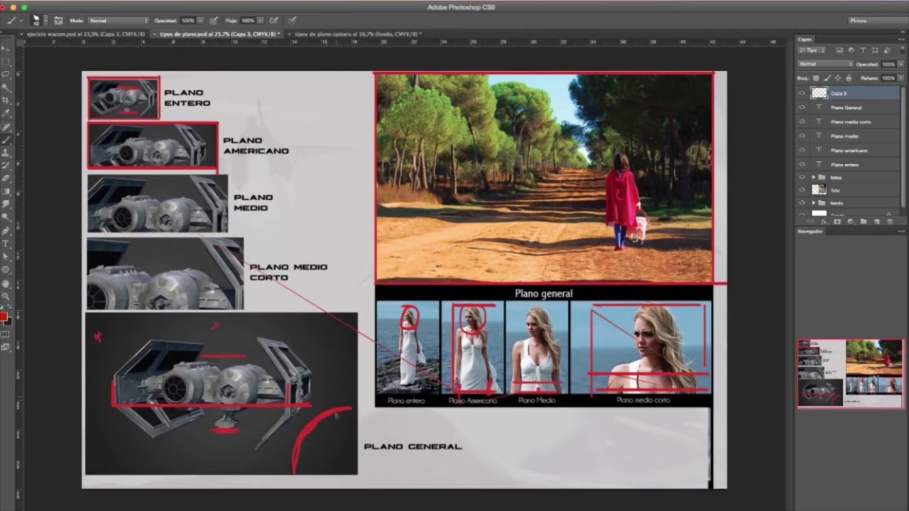
mouse_move(118, 464)
mouse_down()
mouse_move(111, 470)
mouse_move(131, 466)
mouse_up()
Step: Switch to the Planos según el ángulo sheet and add a new layer above Capa 1
click(359, 36)
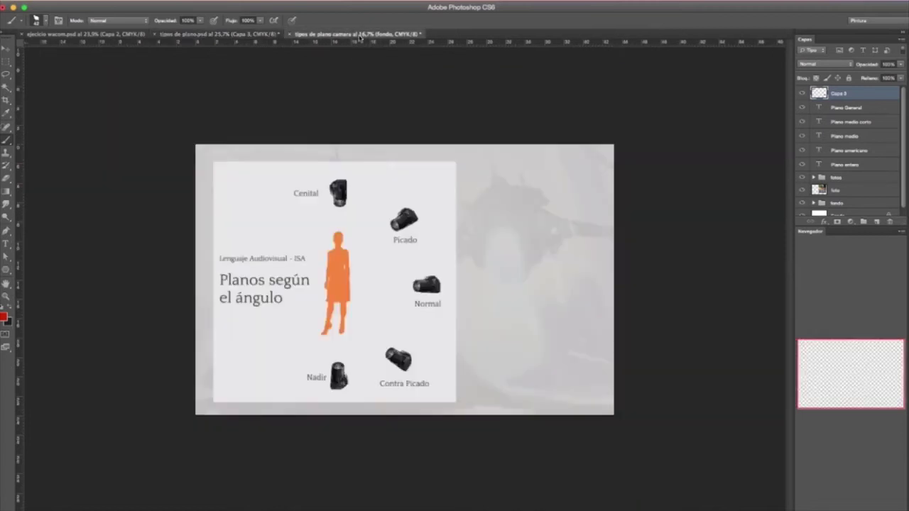
click(408, 286)
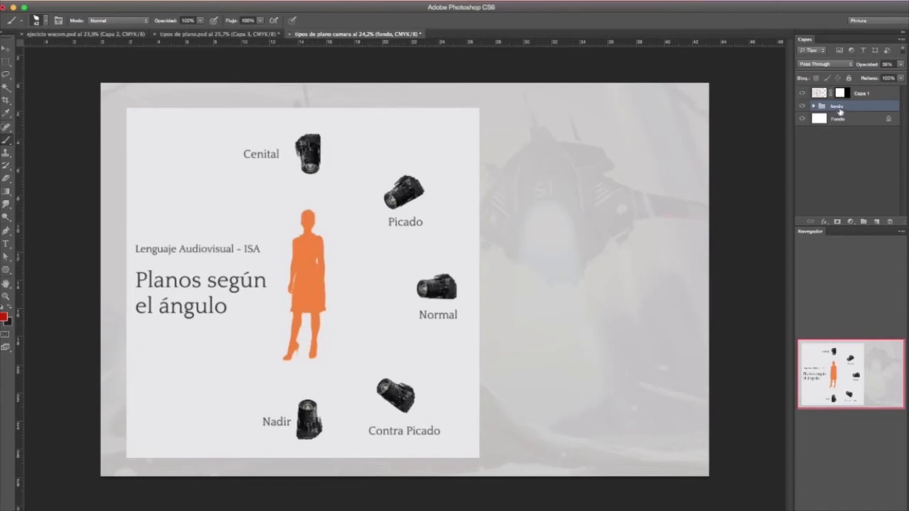
click(856, 93)
click(876, 222)
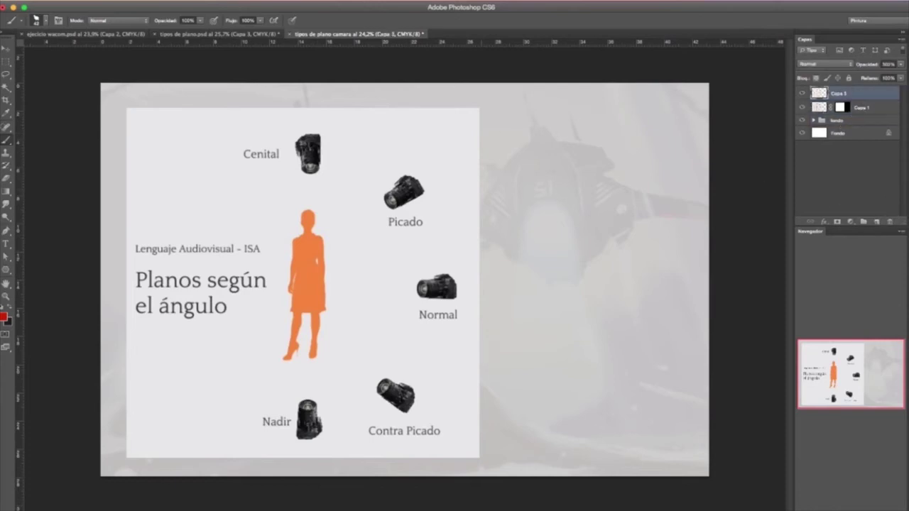
Step: Draw red sight lines from the Cenital and Picado cameras to the figure's head
drag(325, 138, 325, 186)
mouse_move(321, 214)
mouse_down()
mouse_move(324, 189)
mouse_move(324, 198)
mouse_up()
mouse_move(386, 206)
mouse_down()
mouse_move(314, 232)
mouse_move(387, 202)
mouse_up()
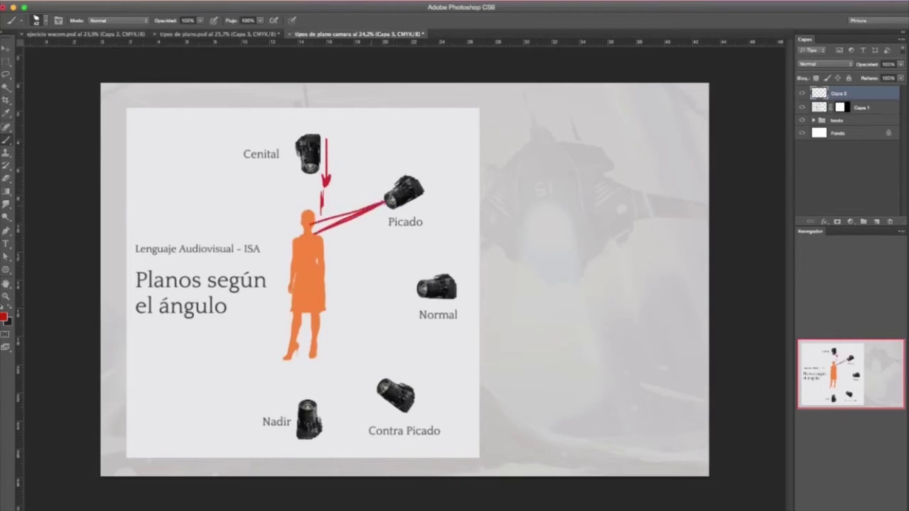
Step: Erase the duplicate Picado sight line and start a horizontal box line on the right
key(e)
drag(316, 234, 382, 207)
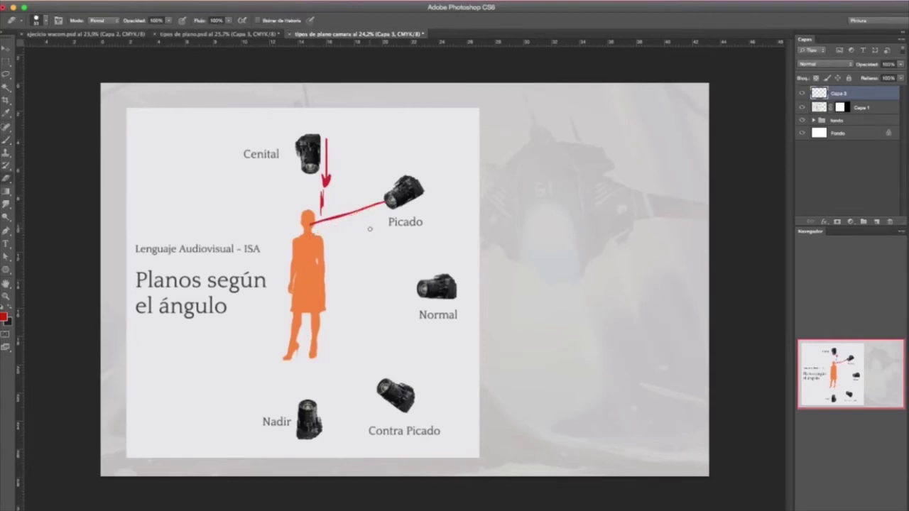
key(b)
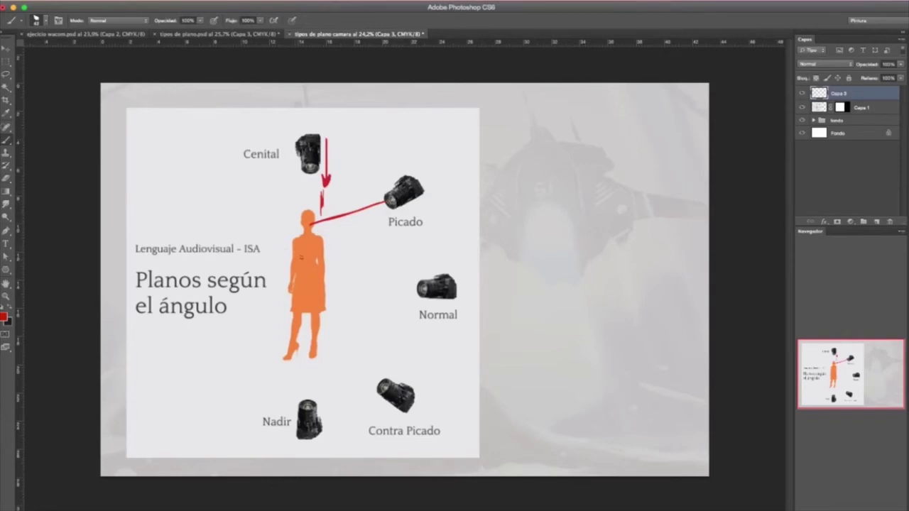
drag(550, 261, 642, 262)
Step: Sketch a red open box with a top and three vertical legs
mouse_move(556, 260)
mouse_down()
mouse_move(527, 284)
mouse_move(629, 268)
mouse_up()
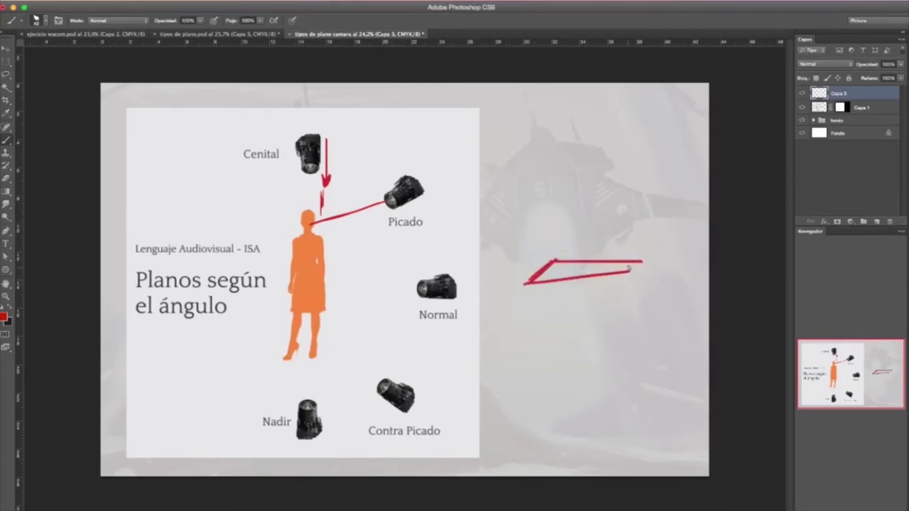
key(ctrl+z)
mouse_move(530, 283)
mouse_down()
mouse_move(611, 284)
mouse_move(643, 261)
mouse_up()
drag(530, 284, 530, 355)
drag(615, 284, 616, 350)
drag(642, 263, 642, 345)
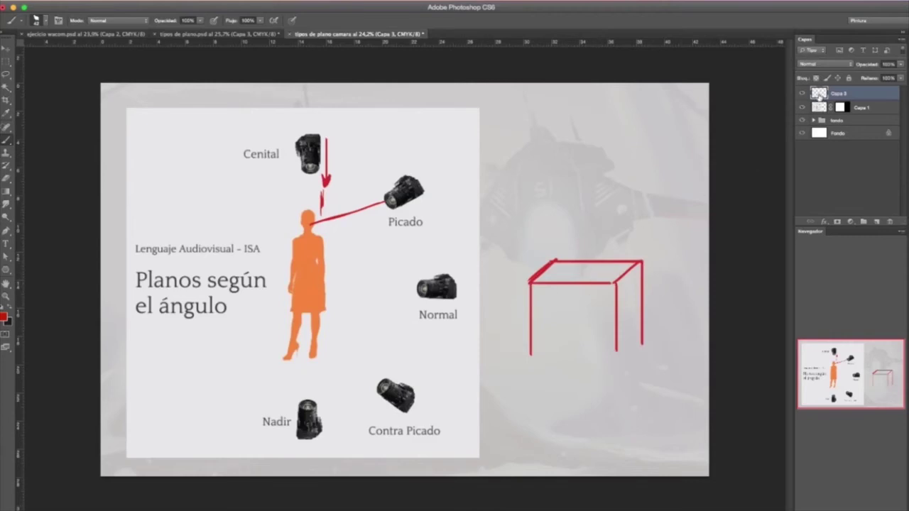
Step: Lasso the box, move it down, then draw a horizon line through Contra Picado
key(v)
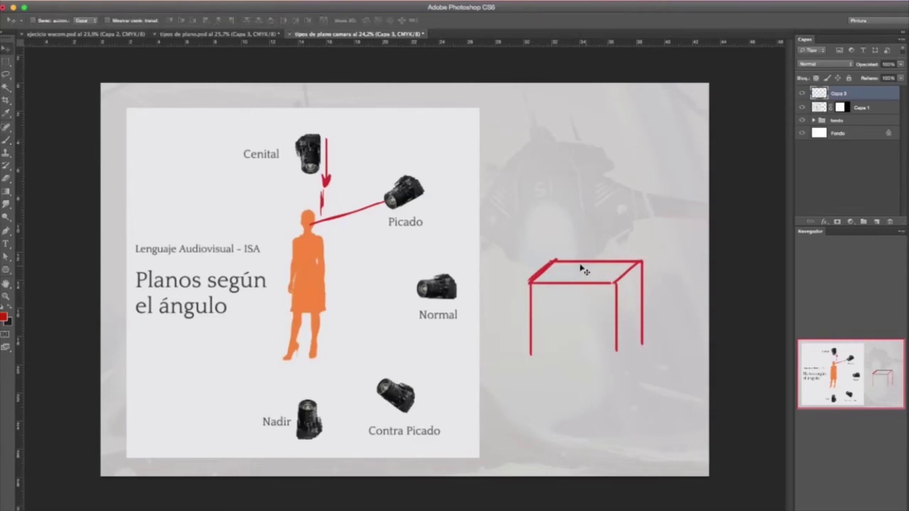
key(l)
mouse_move(561, 245)
mouse_down()
mouse_move(574, 386)
mouse_move(547, 238)
mouse_up()
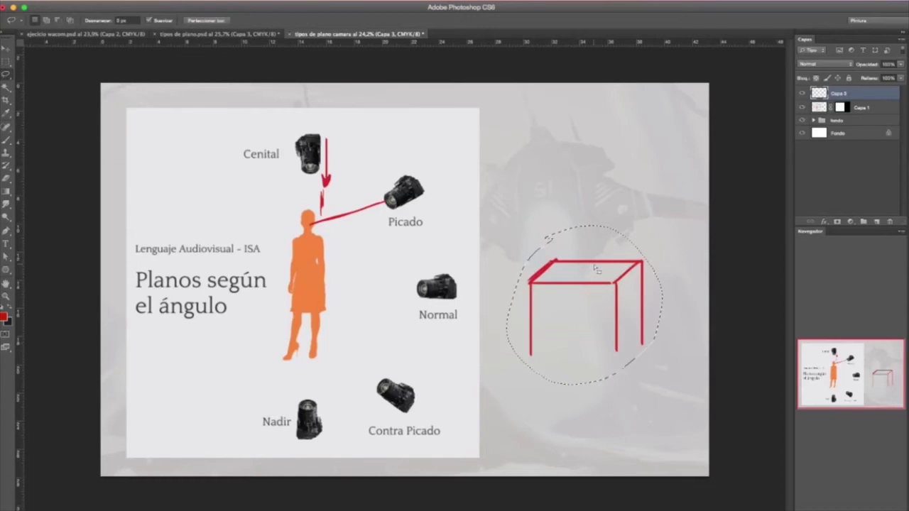
key(v)
drag(589, 285, 595, 386)
key(ctrl+d)
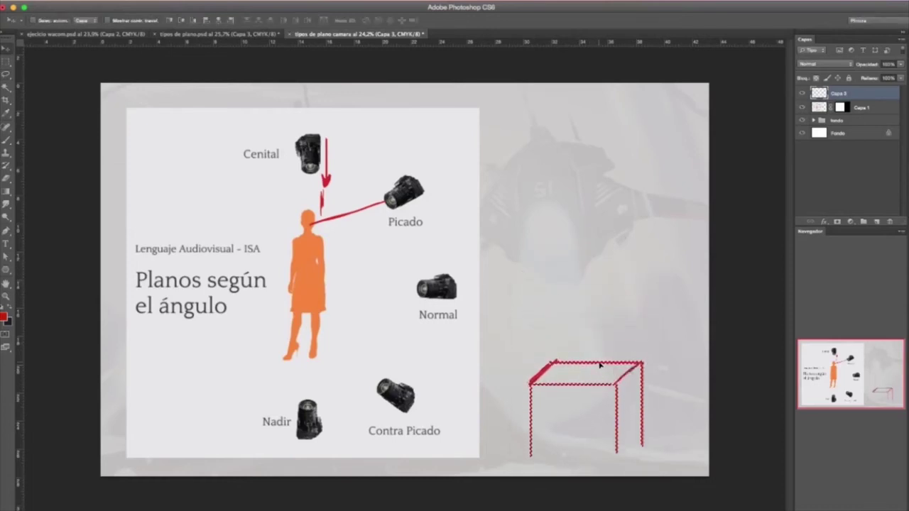
key(b)
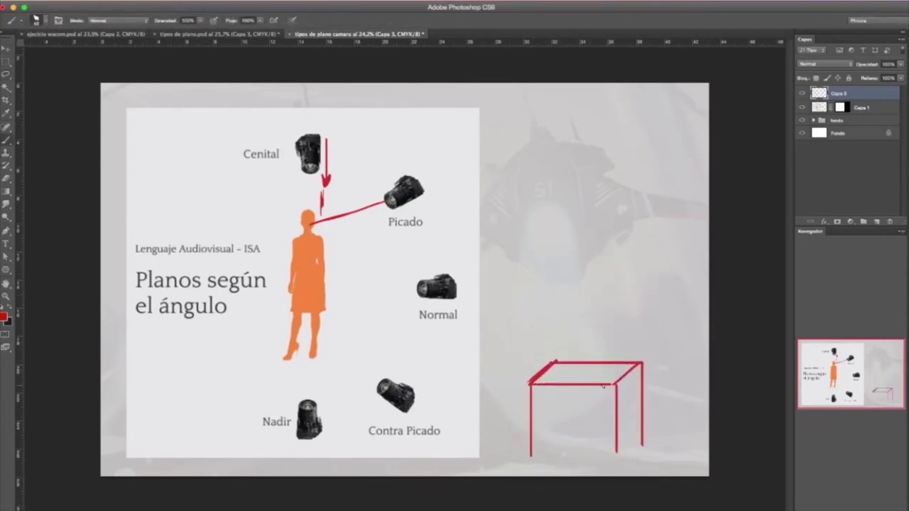
drag(316, 388, 636, 387)
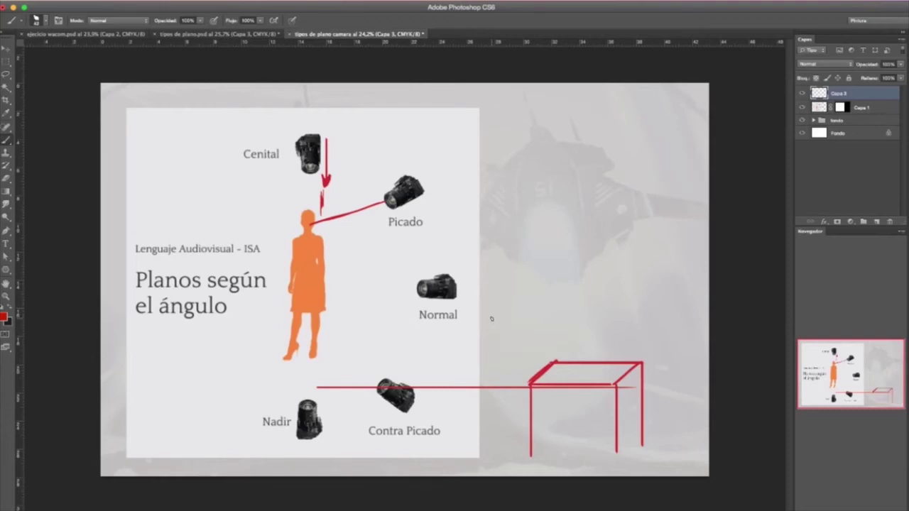
Step: Draw a Normal camera sight line and a red arc from Contra Picado up to Picado
mouse_move(437, 291)
mouse_down()
mouse_move(575, 358)
mouse_move(324, 288)
mouse_up()
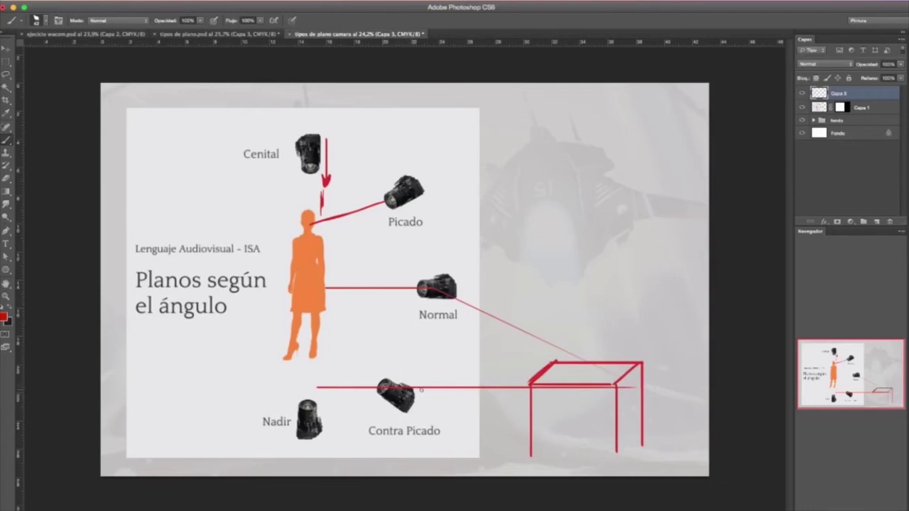
mouse_move(415, 392)
mouse_down()
mouse_move(468, 342)
mouse_move(454, 220)
mouse_move(434, 206)
mouse_up()
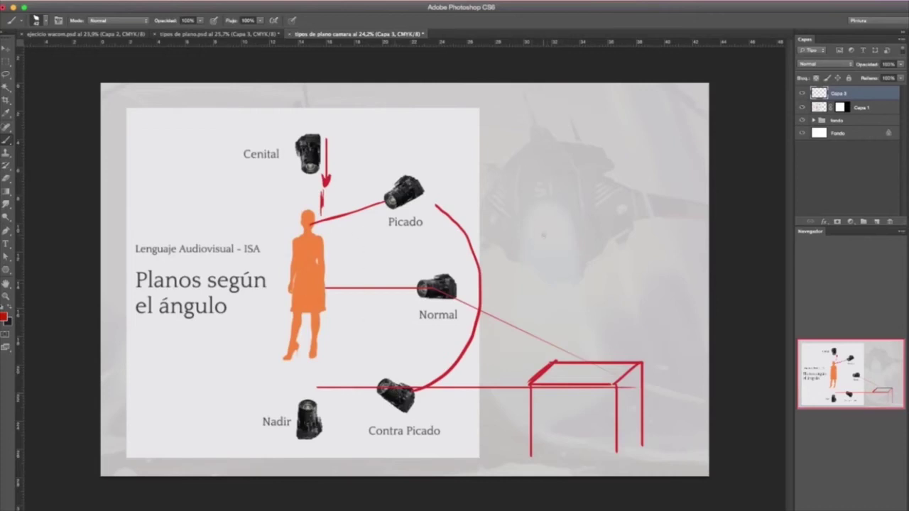
Step: Sketch a red triangle with a camera at its apex, plus lines from the figure's feet
drag(577, 108, 569, 122)
shift+click(512, 257)
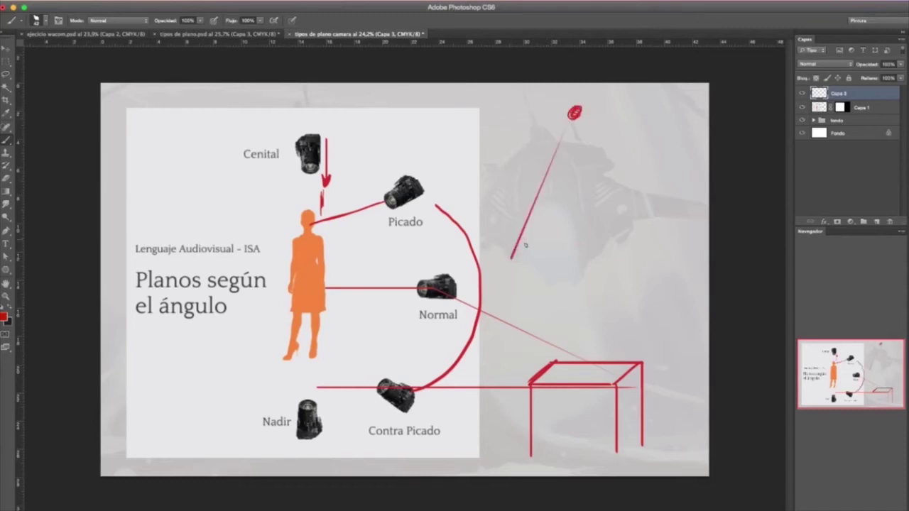
shift+click(607, 257)
shift+click(579, 123)
drag(571, 119, 564, 138)
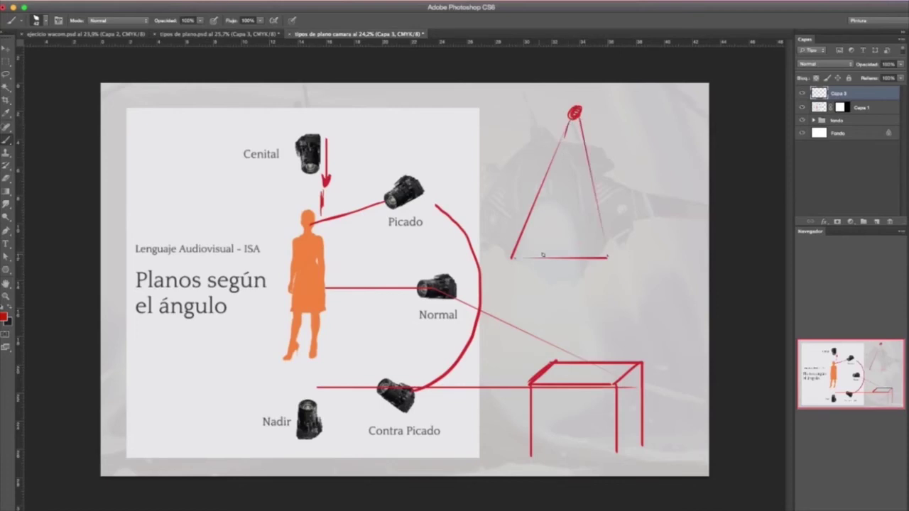
drag(531, 227, 534, 247)
click(590, 257)
click(307, 393)
shift+click(557, 268)
Step: Thicken the line below the figure, add two ground lines, and a diagonal from Normal
drag(306, 359, 307, 399)
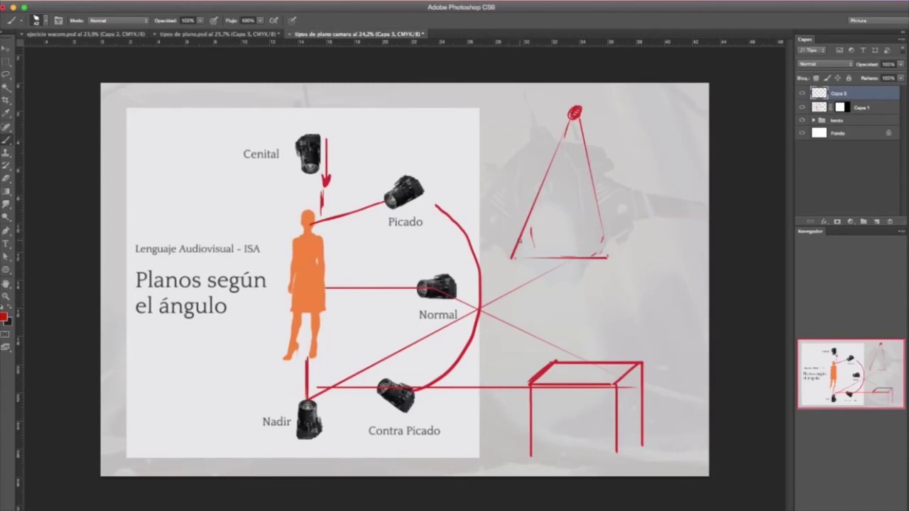
drag(294, 396, 349, 396)
drag(279, 399, 344, 396)
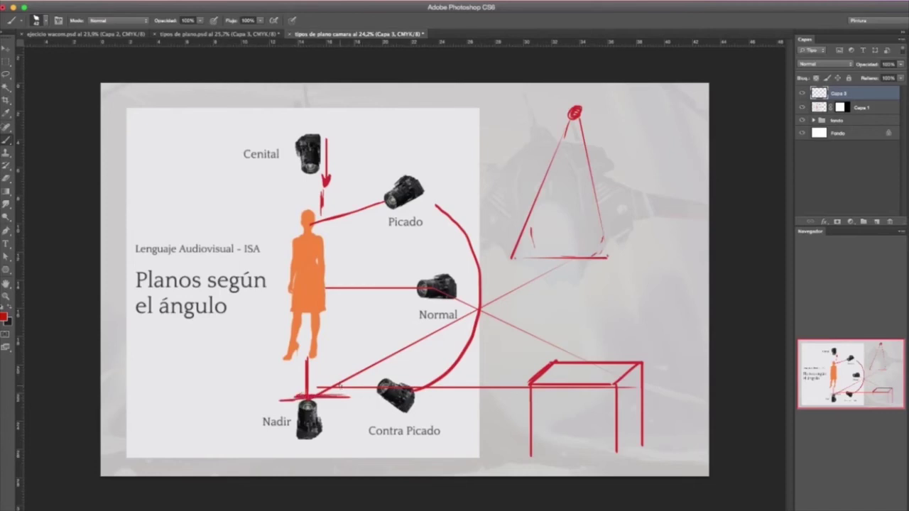
drag(279, 360, 347, 360)
drag(434, 286, 364, 349)
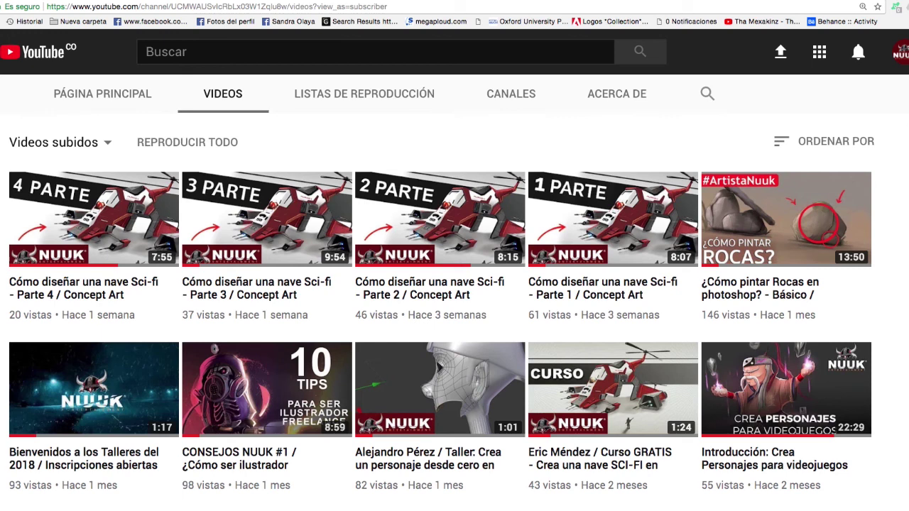
Step: Scroll through the Nuuk Entertainment YouTube channel's list of uploaded videos
scroll(454, 293, up, 3)
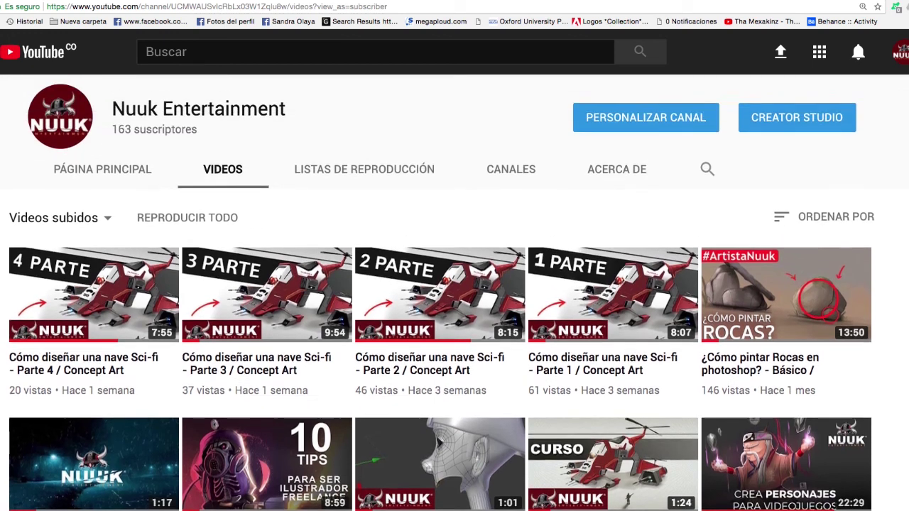
scroll(454, 292, down, 2)
scroll(454, 284, down, 1)
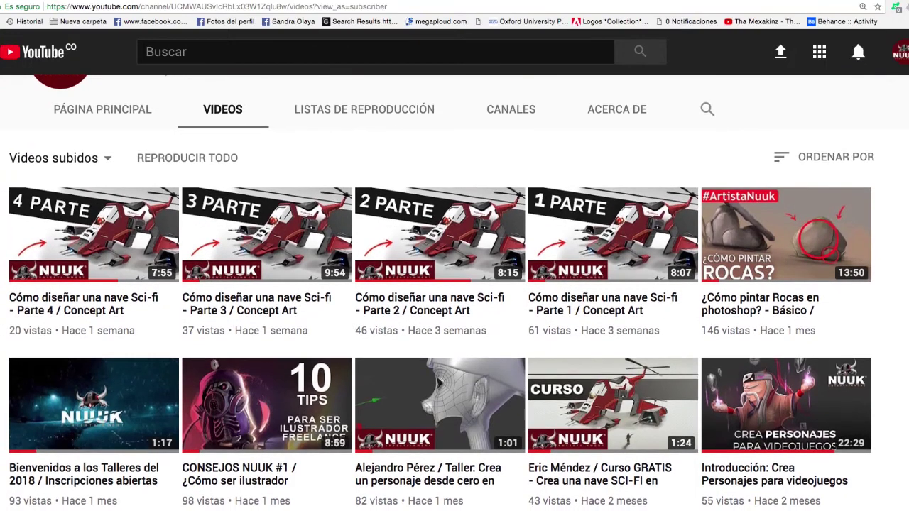
scroll(455, 284, down, 1)
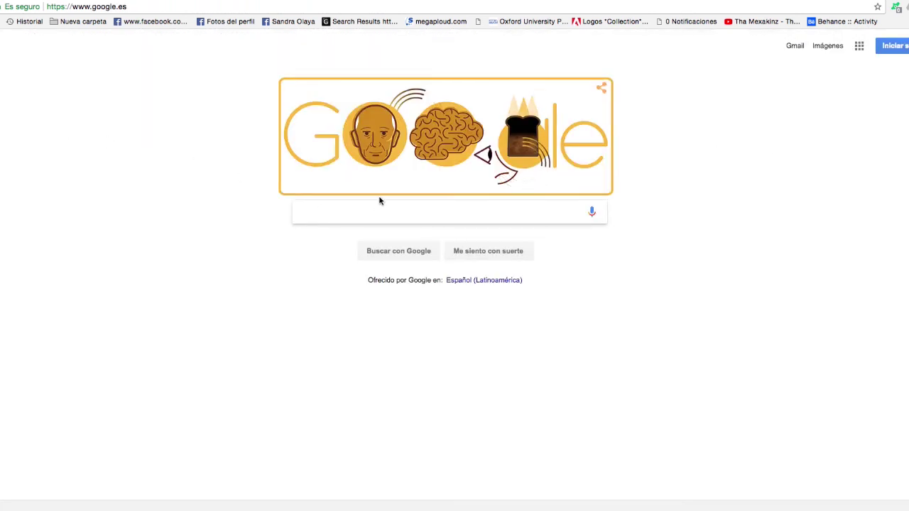
Step: Search Google for 'nuuk entertainment' and open the official NUUK Entertainment website
text(nuuk entertainment)
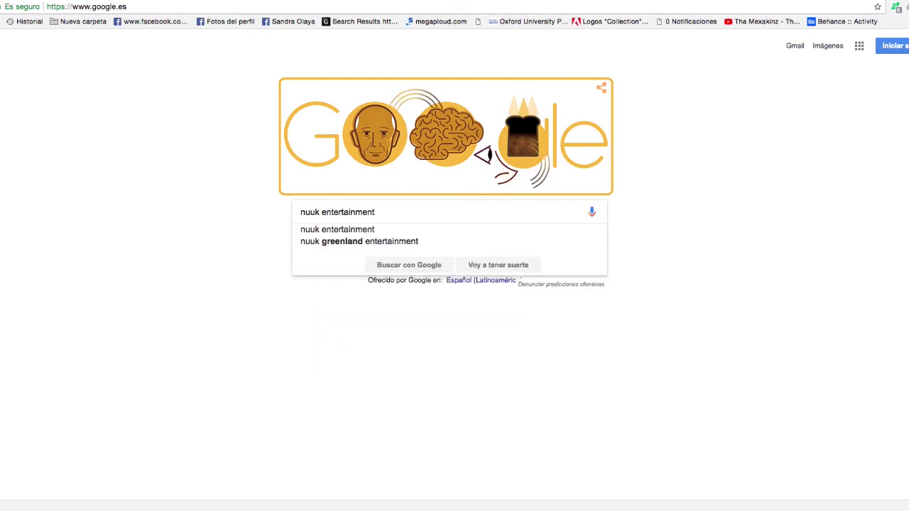
key(Return)
mouse_move(71, 140)
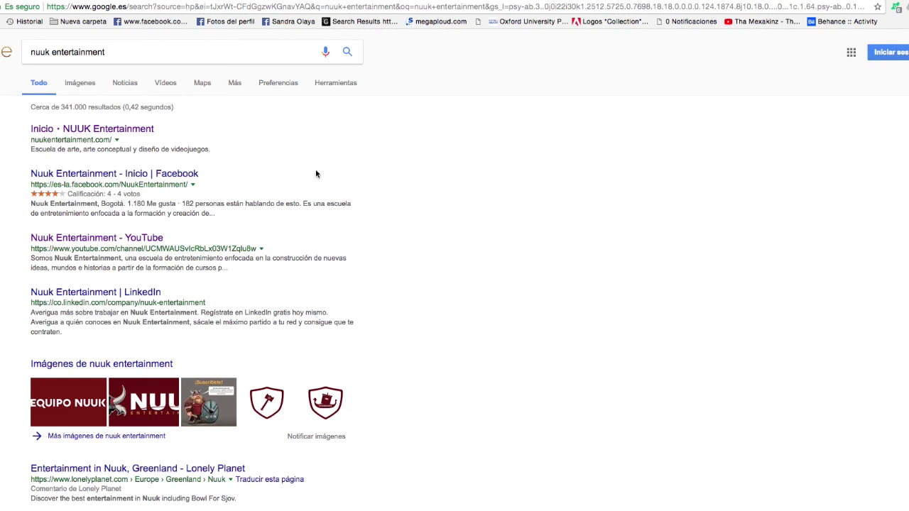
click(124, 135)
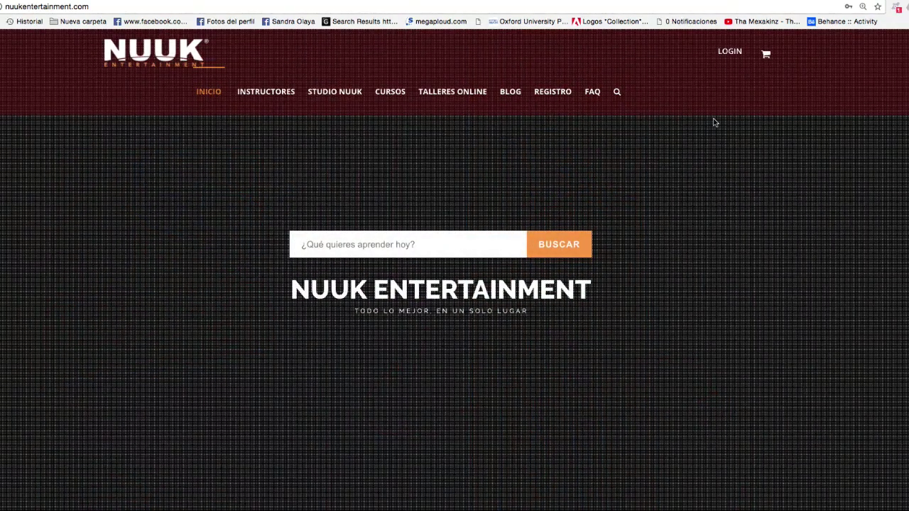
Step: Scroll down the Nuuk Entertainment homepage to its featured course grid with prices
scroll(454, 284, down, 1)
scroll(455, 285, down, 3)
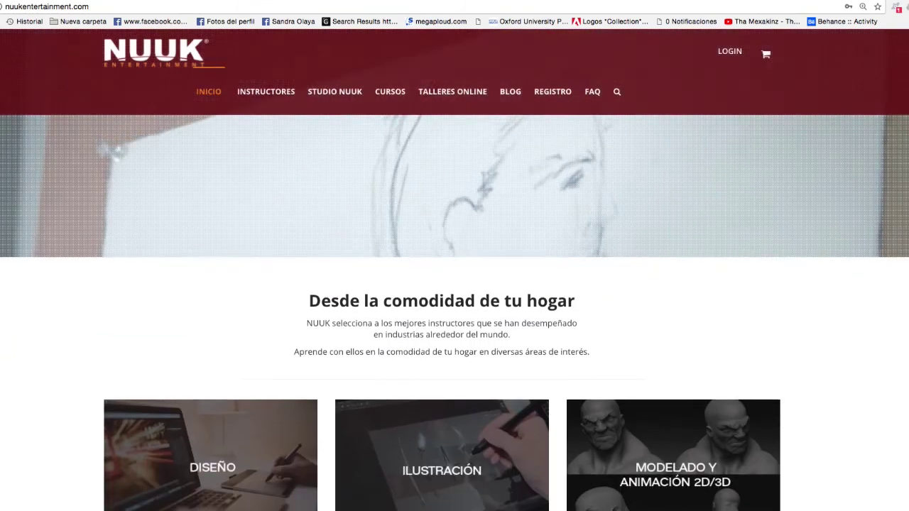
scroll(454, 284, down, 3)
scroll(454, 284, down, 3)
scroll(900, 256, down, 5)
scroll(895, 286, down, 4)
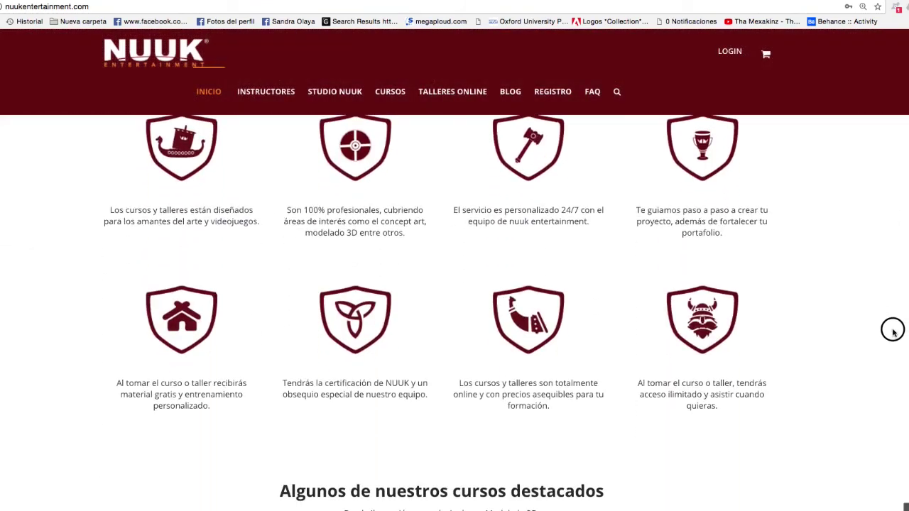
scroll(893, 386, down, 6)
scroll(887, 367, down, 5)
scroll(883, 395, down, 1)
scroll(881, 408, down, 3)
scroll(878, 426, down, 3)
scroll(879, 426, up, 3)
scroll(880, 409, up, 1)
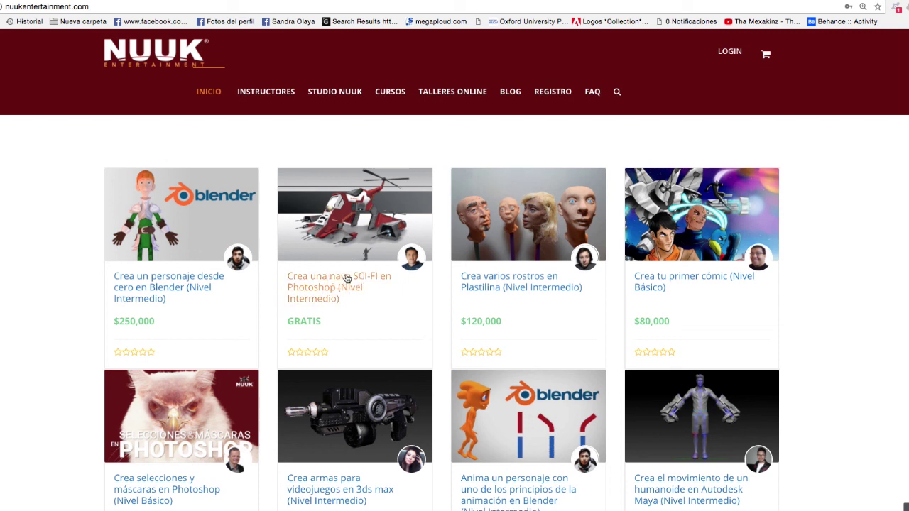
Step: Open the 'Crea una nave SCI-FI en Photoshop (Nivel Intermedio)' course, review its lessons, and try the password box
click(342, 297)
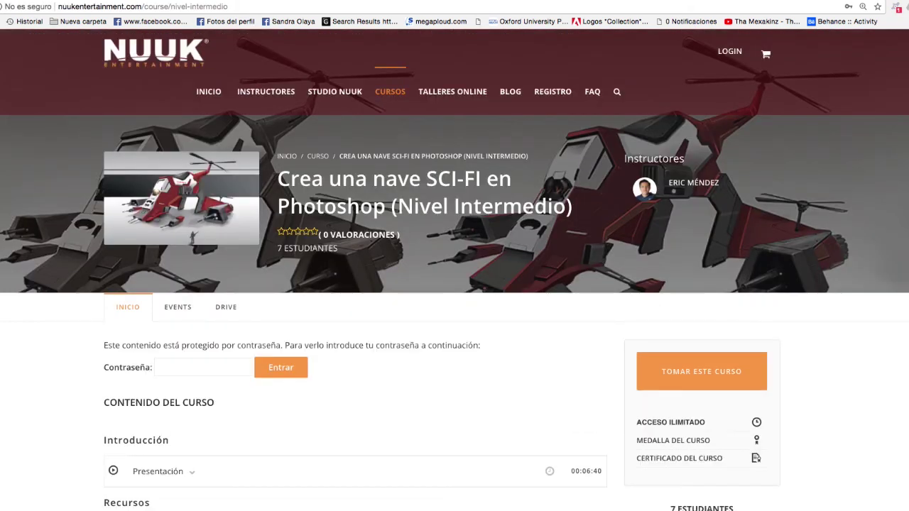
scroll(455, 284, down, 3)
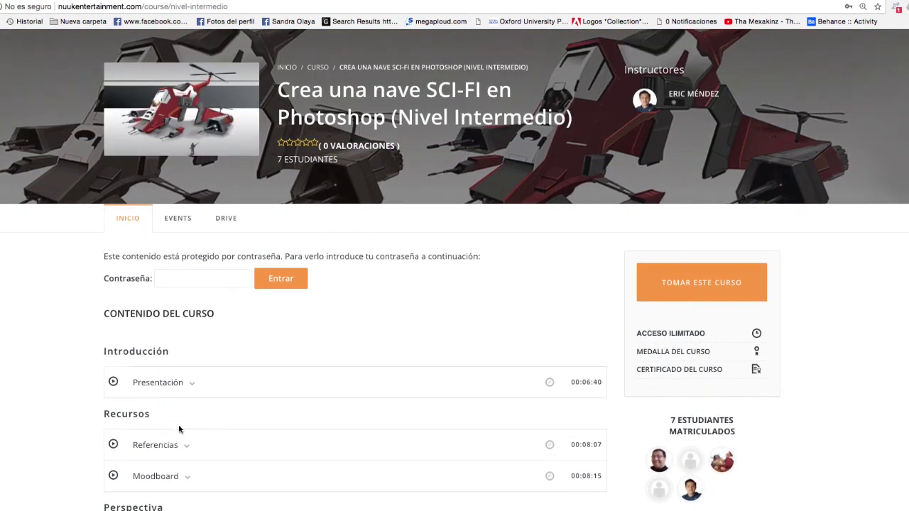
drag(905, 146, 896, 346)
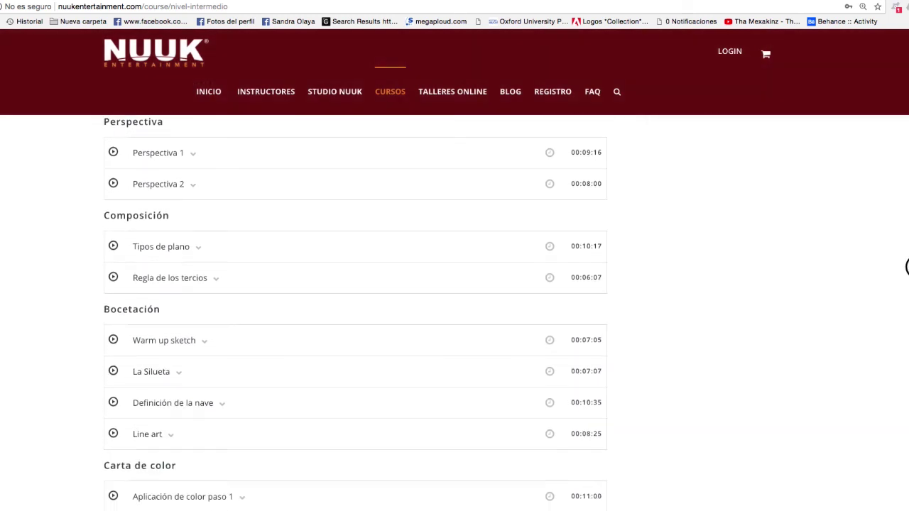
drag(896, 346, 877, 429)
scroll(455, 284, up, 5)
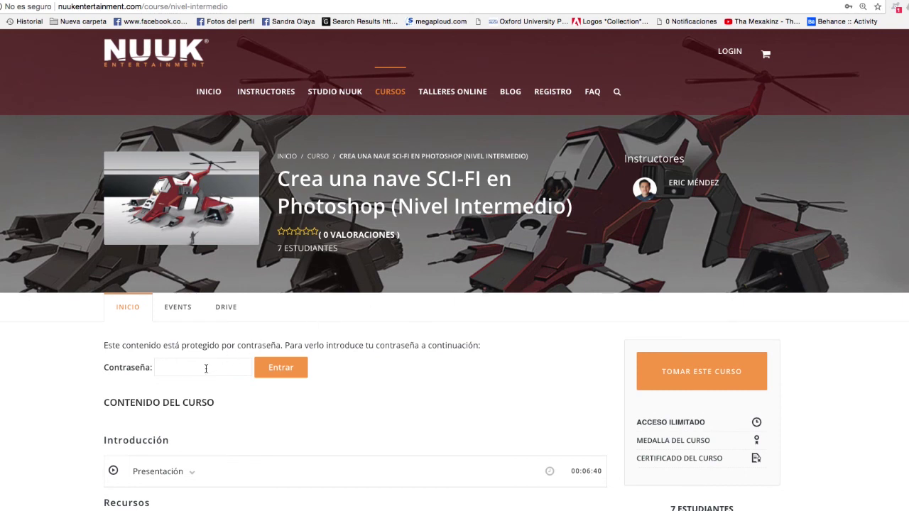
click(208, 374)
click(399, 375)
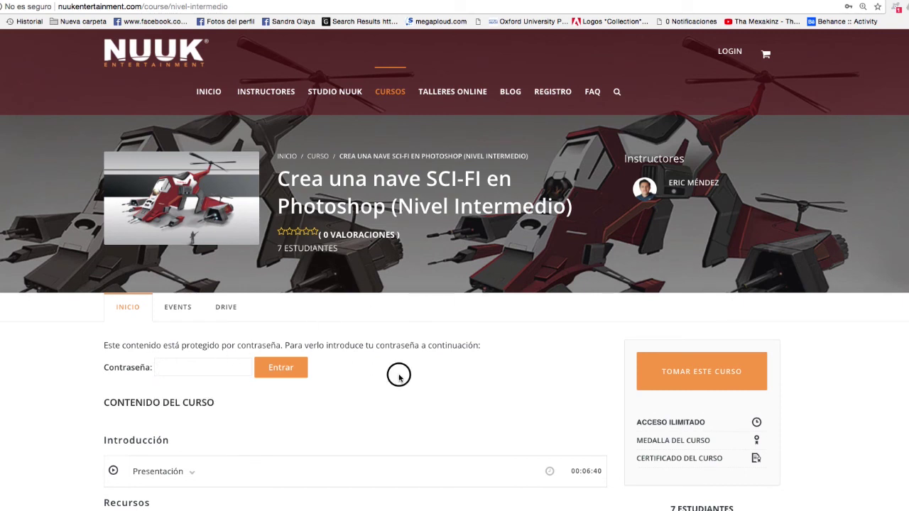